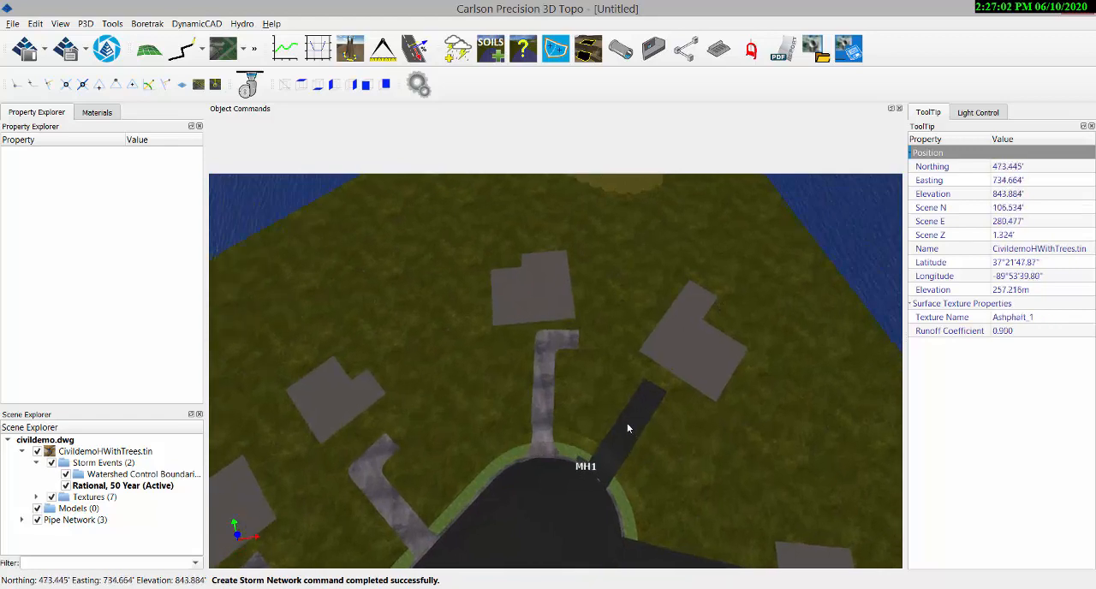
Switch to Carlson Hydrology and show the model space of civildemo.dwg
{"action": "scroll", "coordinate": [492, 458], "scroll_direction": "down", "scroll_amount": 8}
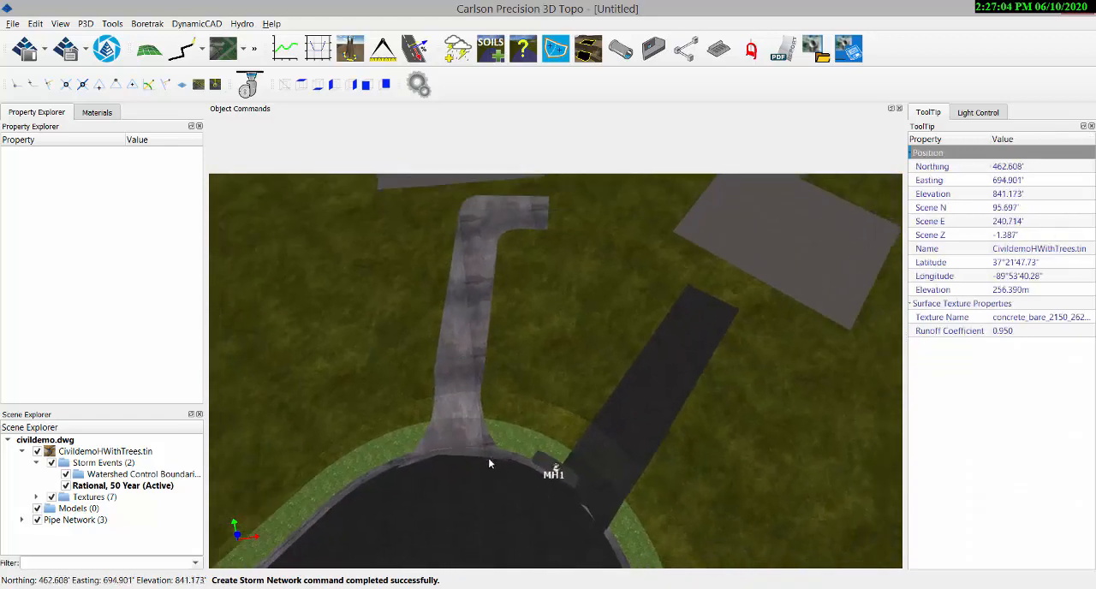
{"action": "middle_click_drag", "start_coordinate": [420, 529], "coordinate": [466, 490]}
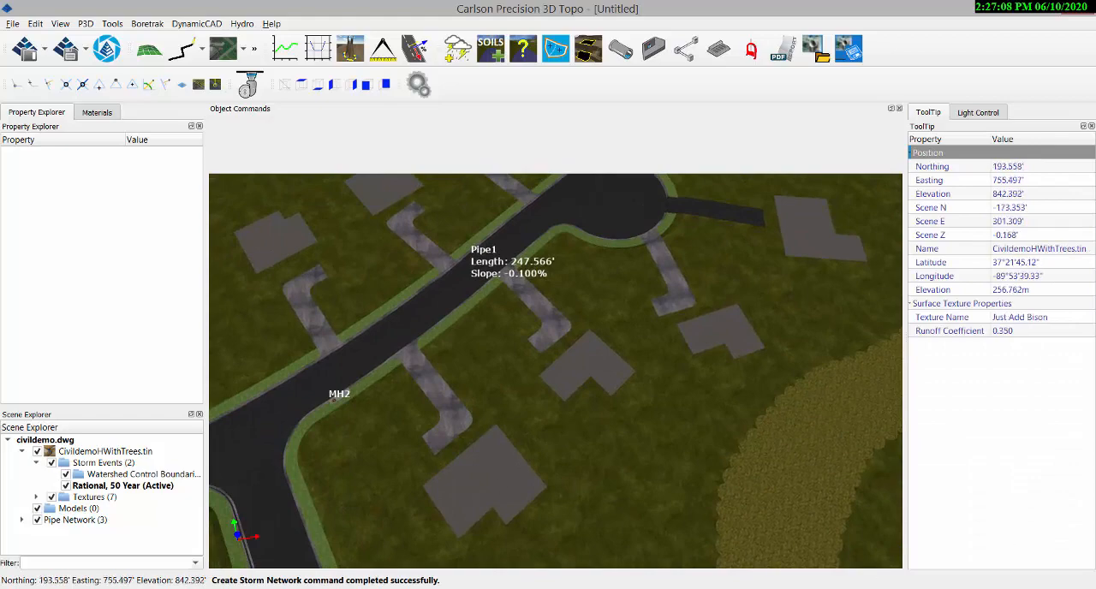
{"action": "left_click", "coordinate": [1076, 9]}
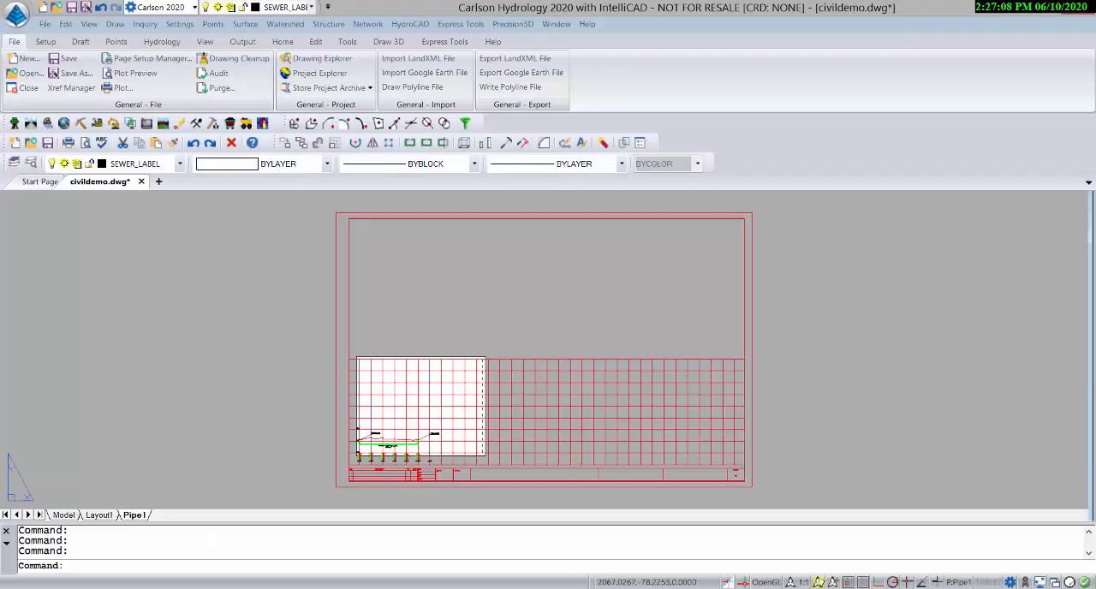
{"action": "left_click", "coordinate": [59, 514]}
Examine the pipe between MH1 and MH2 in plan, including its label and the structure symbols at both ends
{"action": "scroll", "coordinate": [325, 359], "scroll_direction": "up", "scroll_amount": 5}
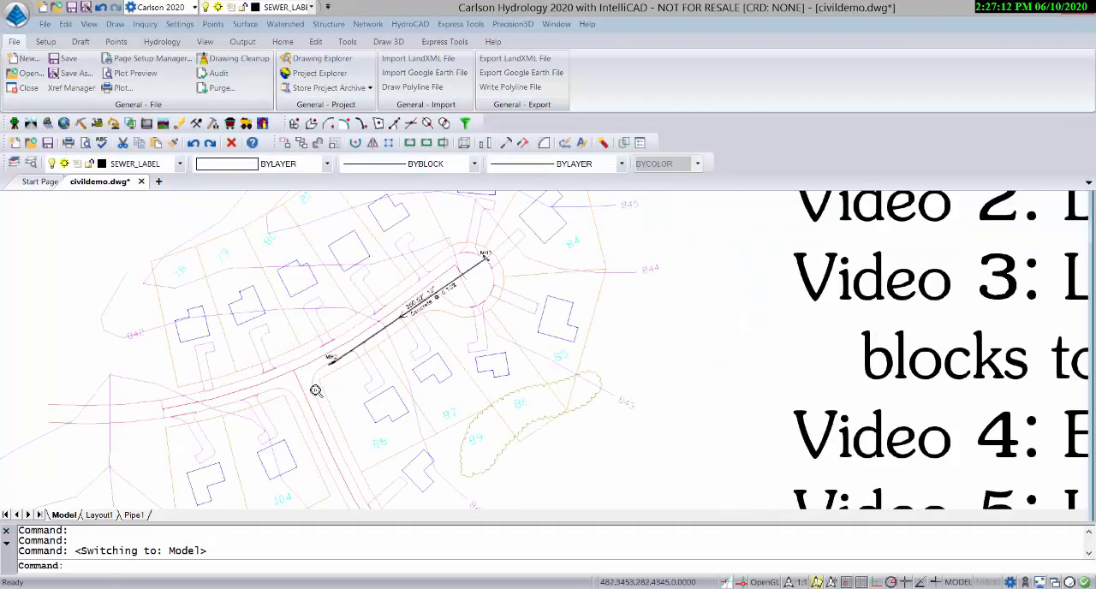
{"action": "scroll", "coordinate": [339, 343], "scroll_direction": "up", "scroll_amount": 3}
{"action": "middle_click_drag", "start_coordinate": [594, 289], "coordinate": [414, 492]}
{"action": "scroll", "coordinate": [604, 300], "scroll_direction": "down", "scroll_amount": 6}
{"action": "middle_click_drag", "start_coordinate": [689, 276], "coordinate": [661, 299]}
{"action": "scroll", "coordinate": [649, 276], "scroll_direction": "up", "scroll_amount": 3}
{"action": "scroll", "coordinate": [648, 282], "scroll_direction": "up", "scroll_amount": 3}
{"action": "scroll", "coordinate": [634, 377], "scroll_direction": "down", "scroll_amount": 5}
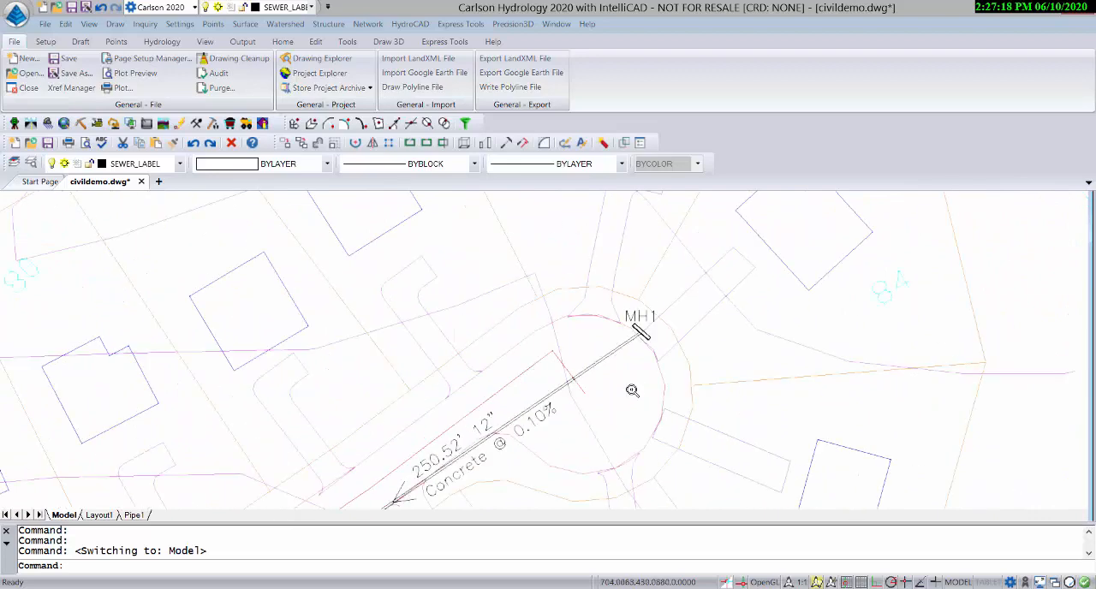
{"action": "middle_click_drag", "start_coordinate": [593, 442], "coordinate": [577, 390]}
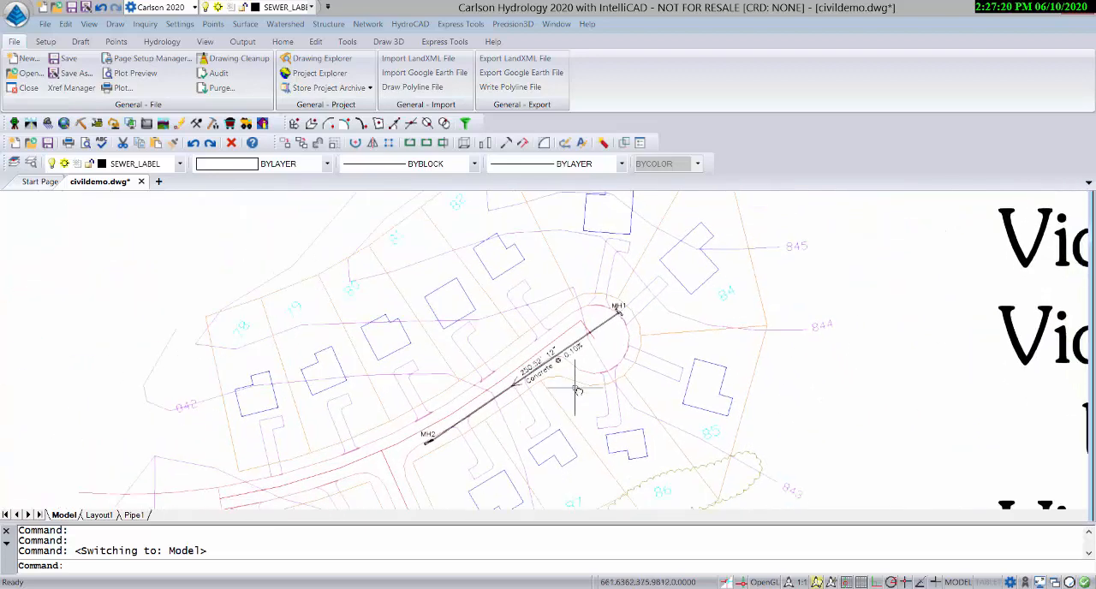
{"action": "scroll", "coordinate": [431, 445], "scroll_direction": "up", "scroll_amount": 5}
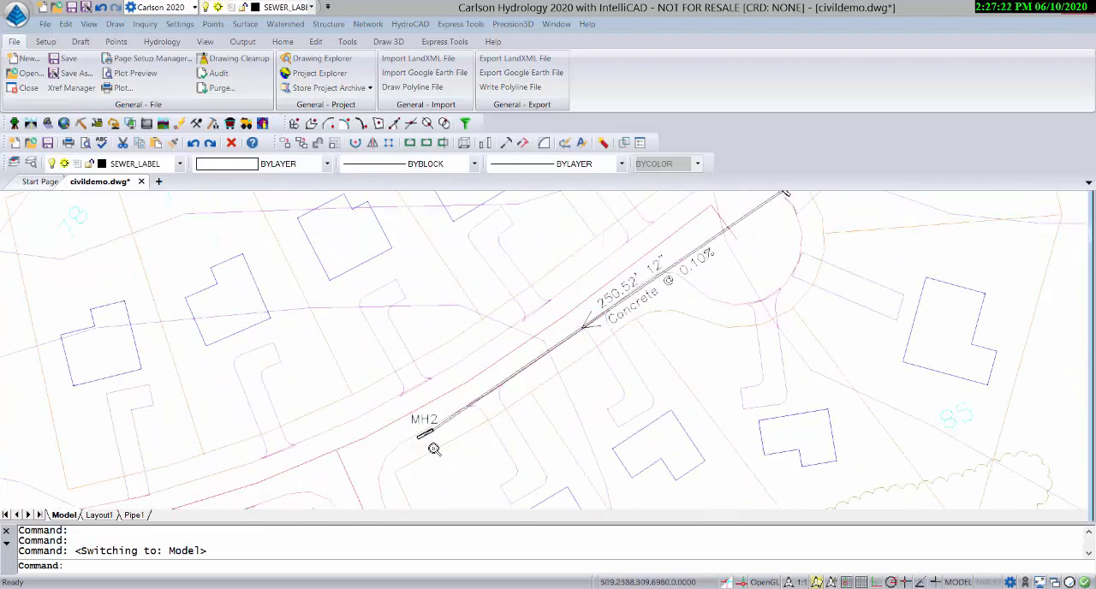
{"action": "scroll", "coordinate": [439, 444], "scroll_direction": "down", "scroll_amount": 5}
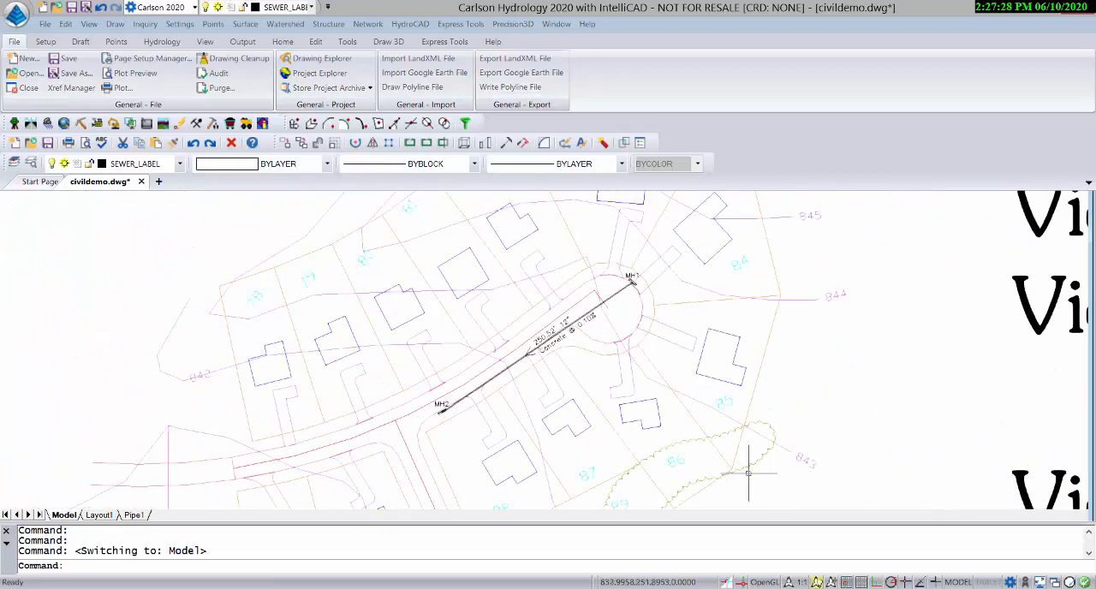
Switch to Carlson Precision 3D Topo, start Create Storm Network and open the storm water structure gallery
{"action": "key", "text": "alt+Tab"}
{"action": "middle_click_drag", "start_coordinate": [389, 445], "coordinate": [454, 429]}
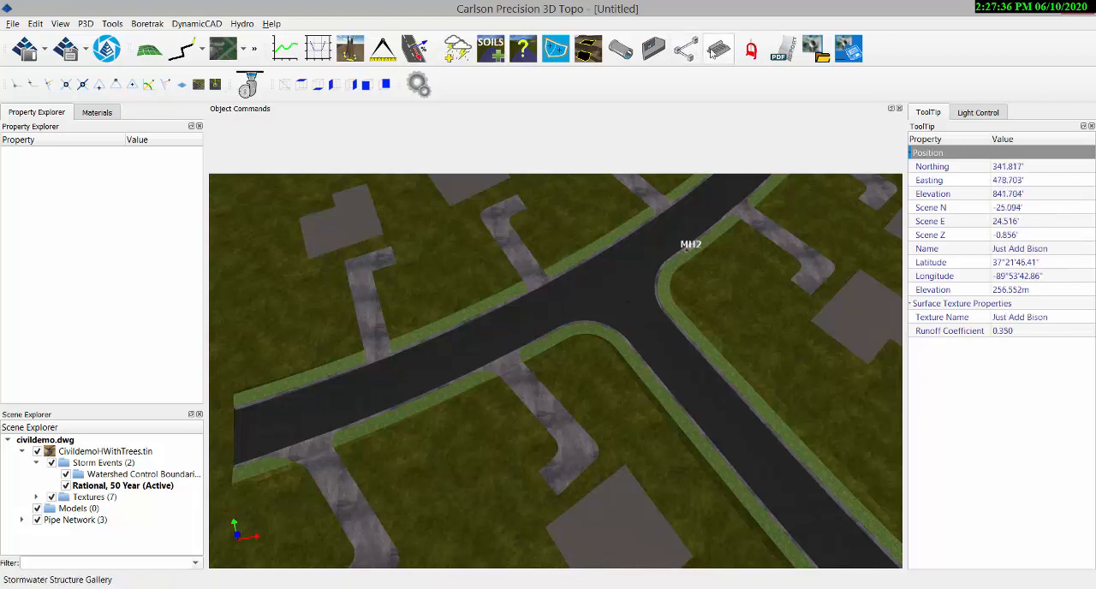
{"action": "left_click", "coordinate": [685, 51]}
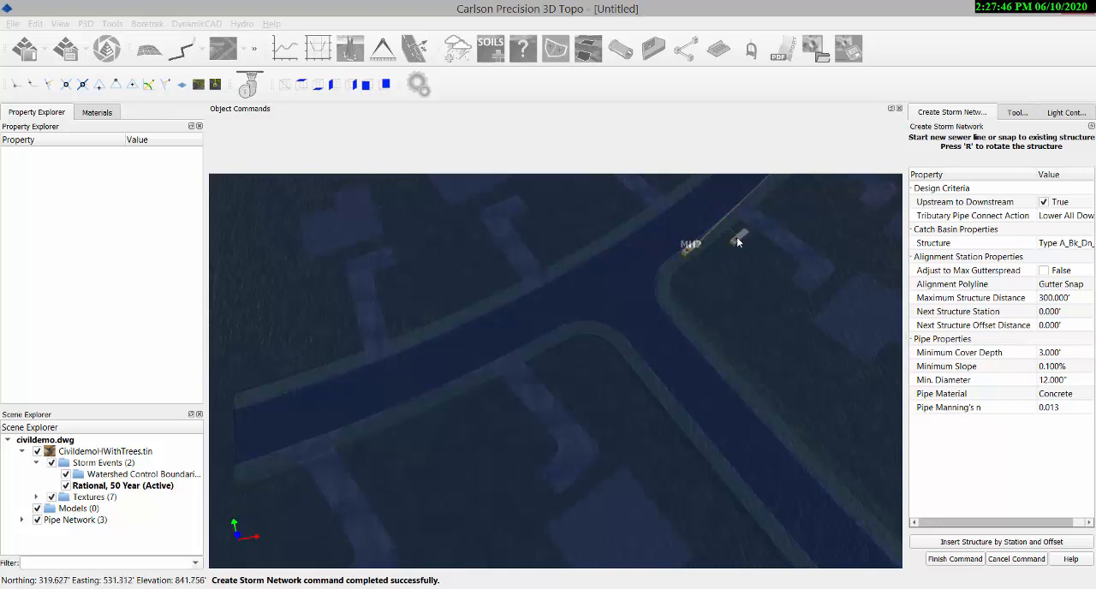
{"action": "left_click", "coordinate": [1054, 245]}
{"action": "left_click", "coordinate": [1062, 243]}
{"action": "left_click", "coordinate": [990, 404]}
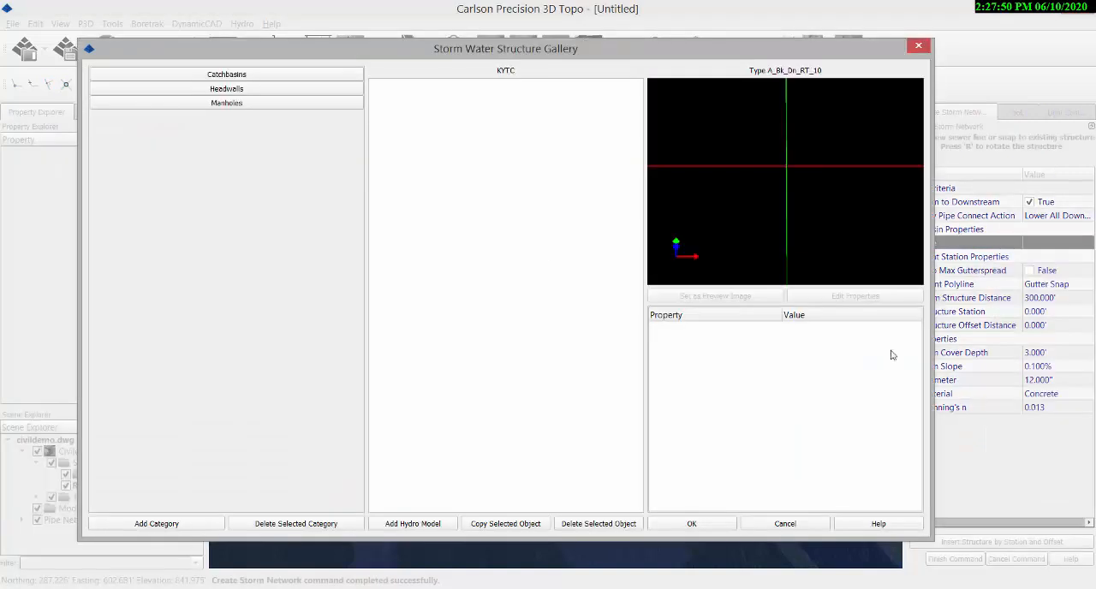
Choose Type5-Grate from the KYTC catch basins as the structure
{"action": "left_click", "coordinate": [240, 77]}
{"action": "left_click", "coordinate": [225, 103]}
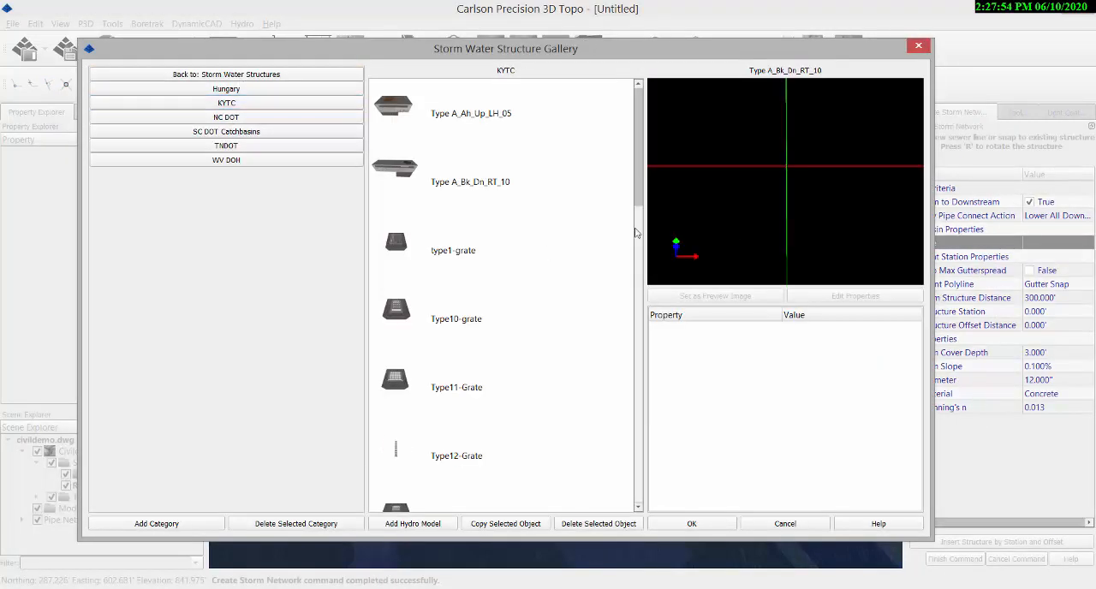
{"action": "left_click_drag", "start_coordinate": [638, 214], "coordinate": [628, 415]}
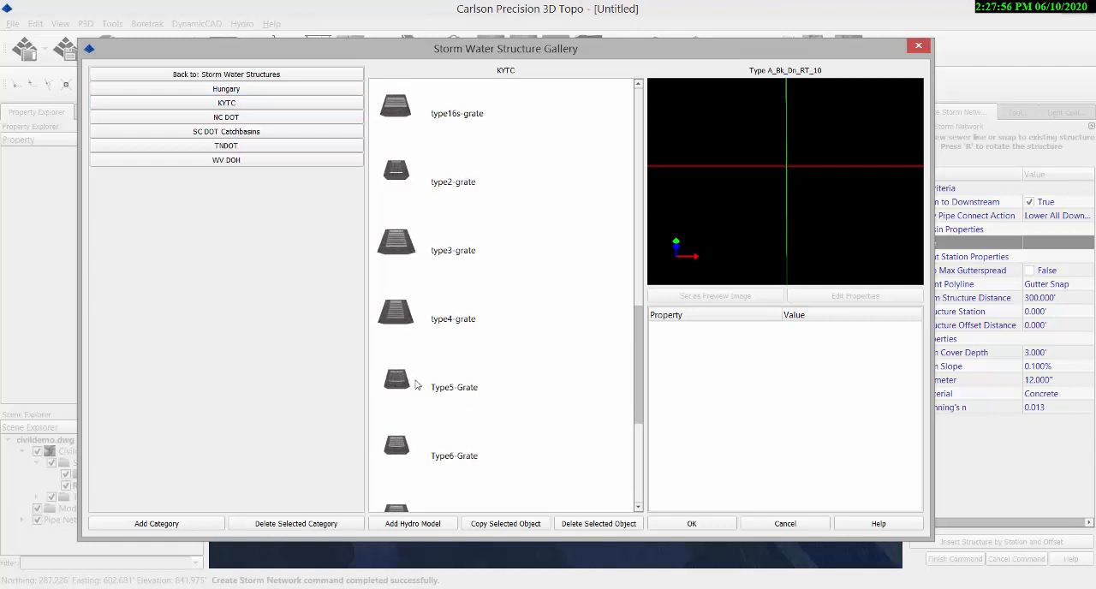
{"action": "left_click", "coordinate": [393, 380]}
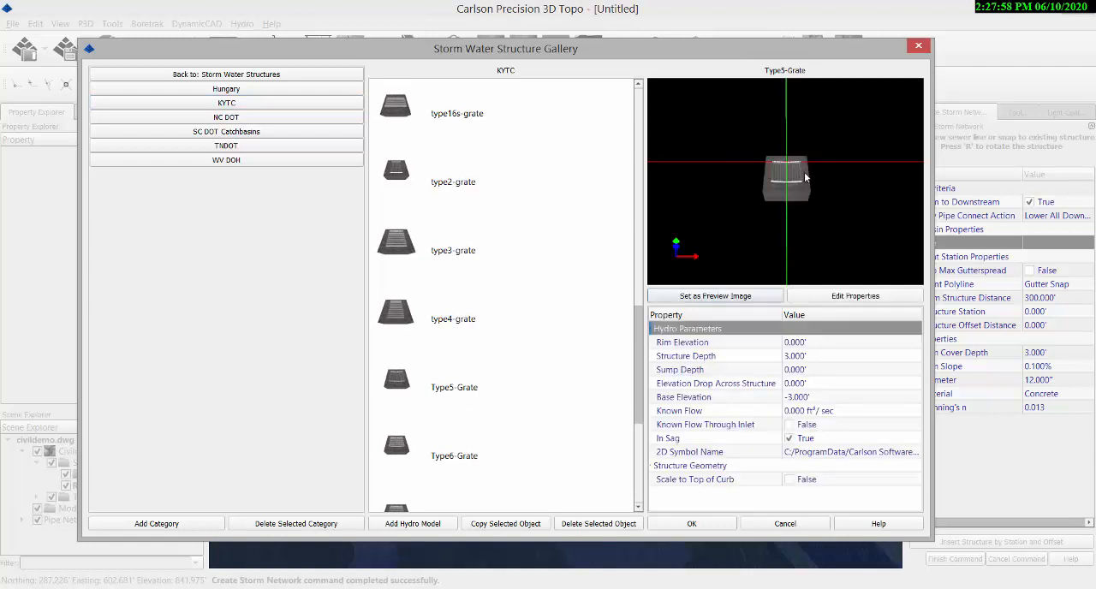
Examine the Type5-Grate model preview and check its 2D symbol name in the model editor
{"action": "left_click_drag", "start_coordinate": [782, 186], "coordinate": [789, 171]}
{"action": "scroll", "coordinate": [810, 130], "scroll_direction": "up", "scroll_amount": 5}
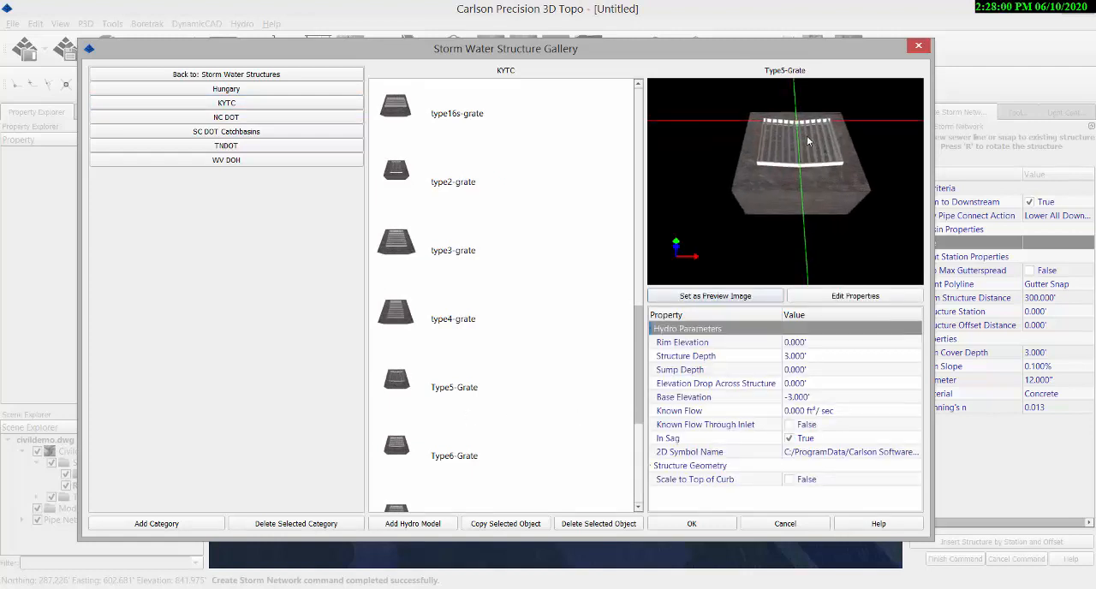
{"action": "left_click_drag", "start_coordinate": [810, 130], "coordinate": [827, 109]}
{"action": "left_click_drag", "start_coordinate": [756, 202], "coordinate": [770, 241]}
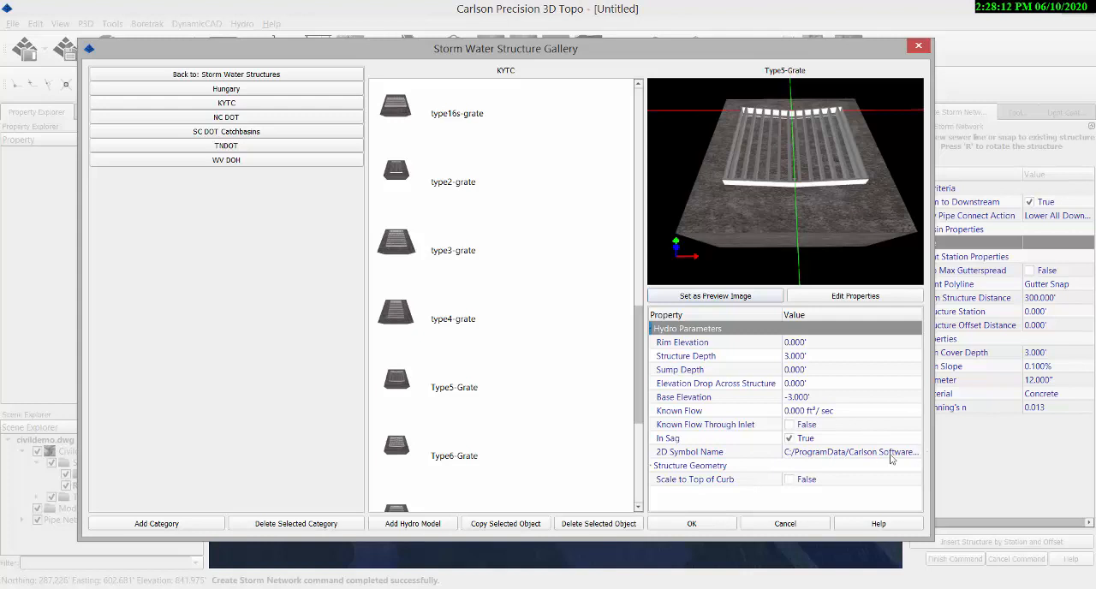
{"action": "left_click", "coordinate": [854, 296]}
{"action": "left_click", "coordinate": [384, 387]}
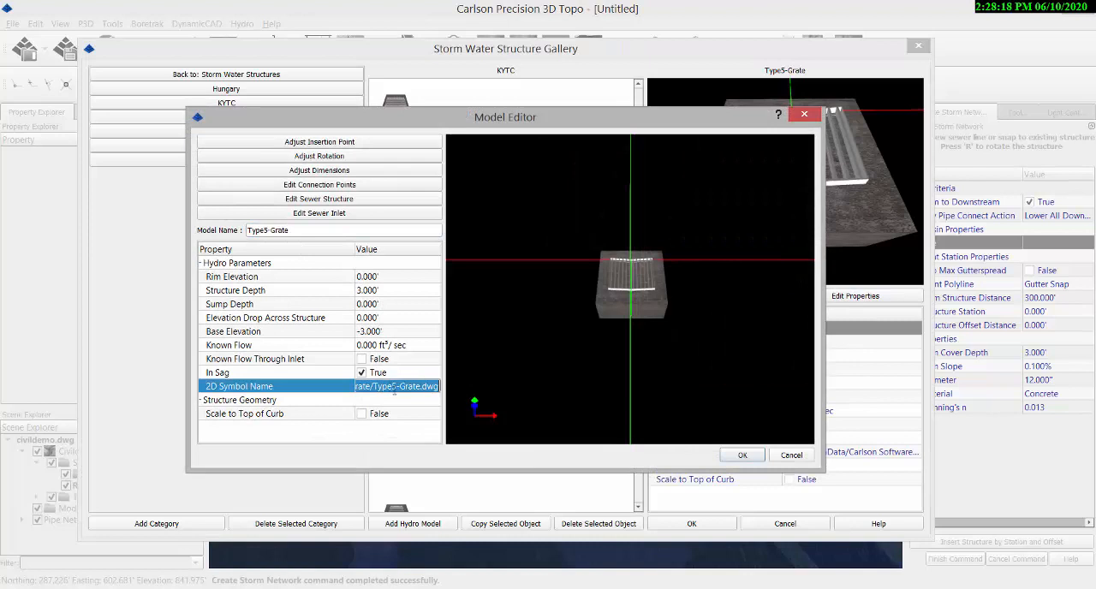
{"action": "left_click", "coordinate": [743, 455]}
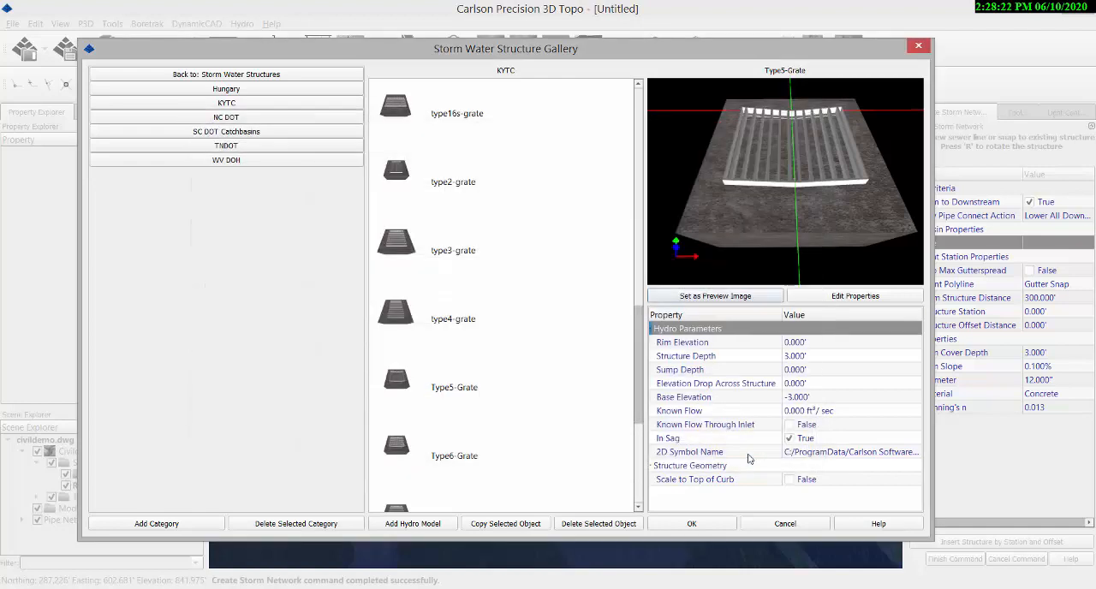
Place a Type5-Grate inlet on the gutter by the driveway, connect a Type11-Grate inlet on the opposite gutter, and finish the network
{"action": "left_click", "coordinate": [694, 523]}
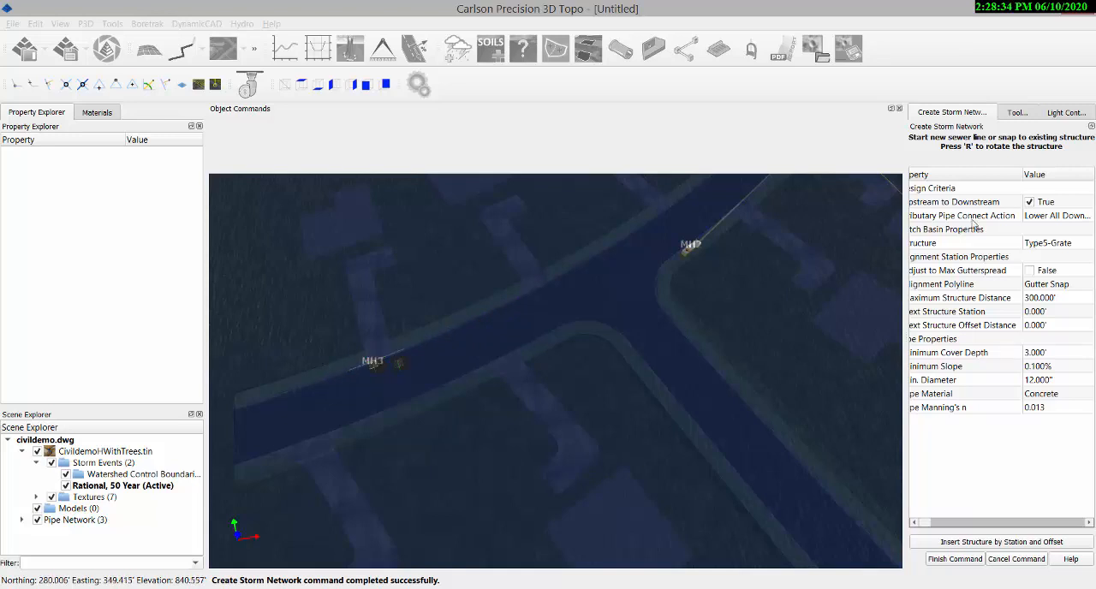
{"action": "left_click", "coordinate": [1044, 246]}
{"action": "left_click", "coordinate": [1044, 247]}
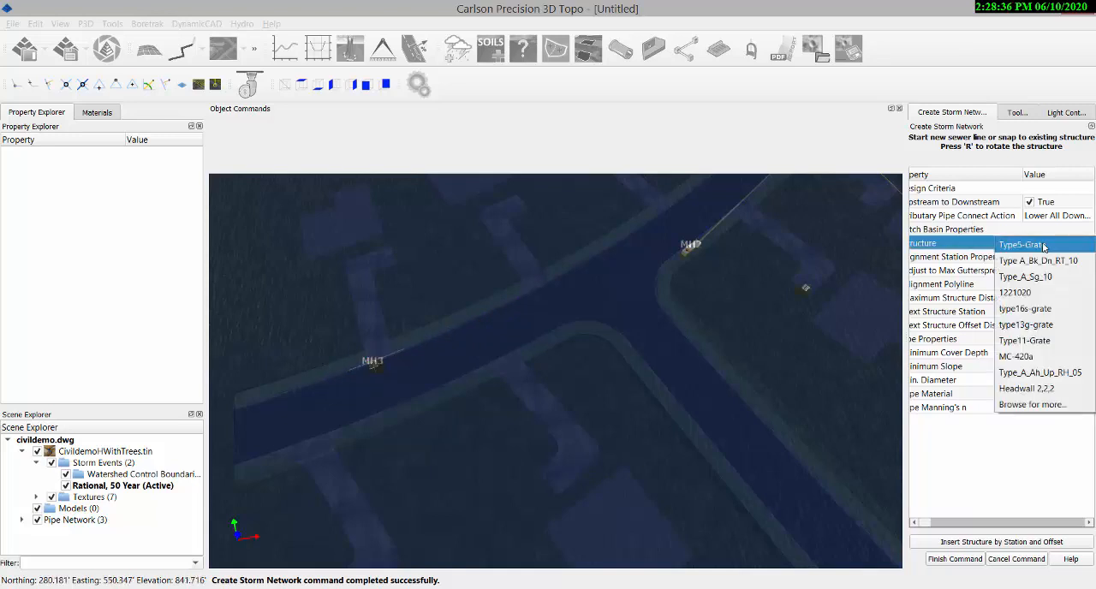
{"action": "left_click", "coordinate": [1019, 341]}
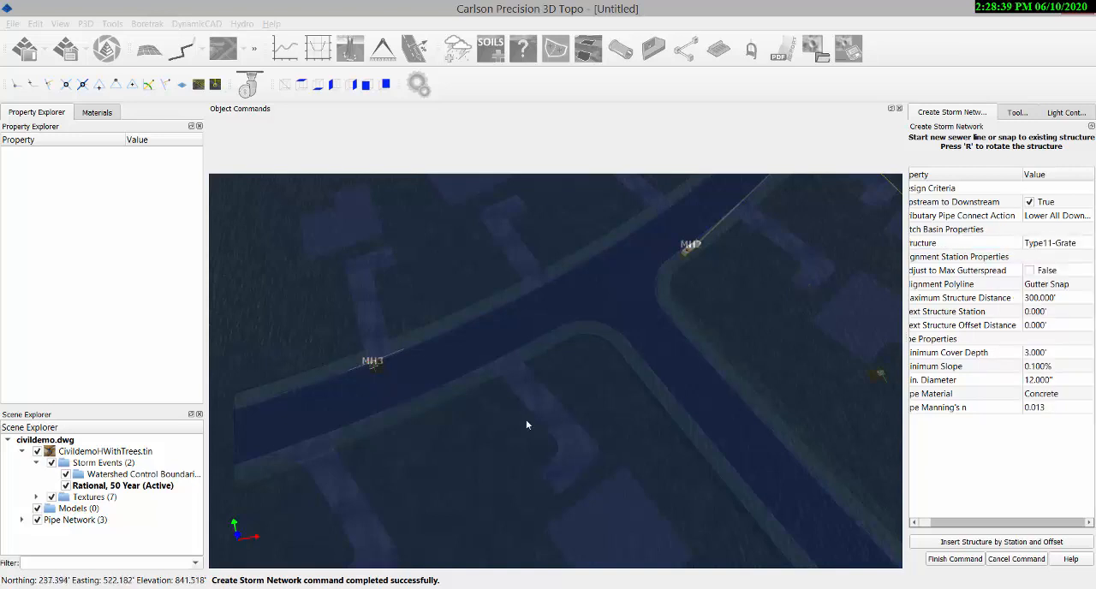
{"action": "left_click", "coordinate": [384, 414]}
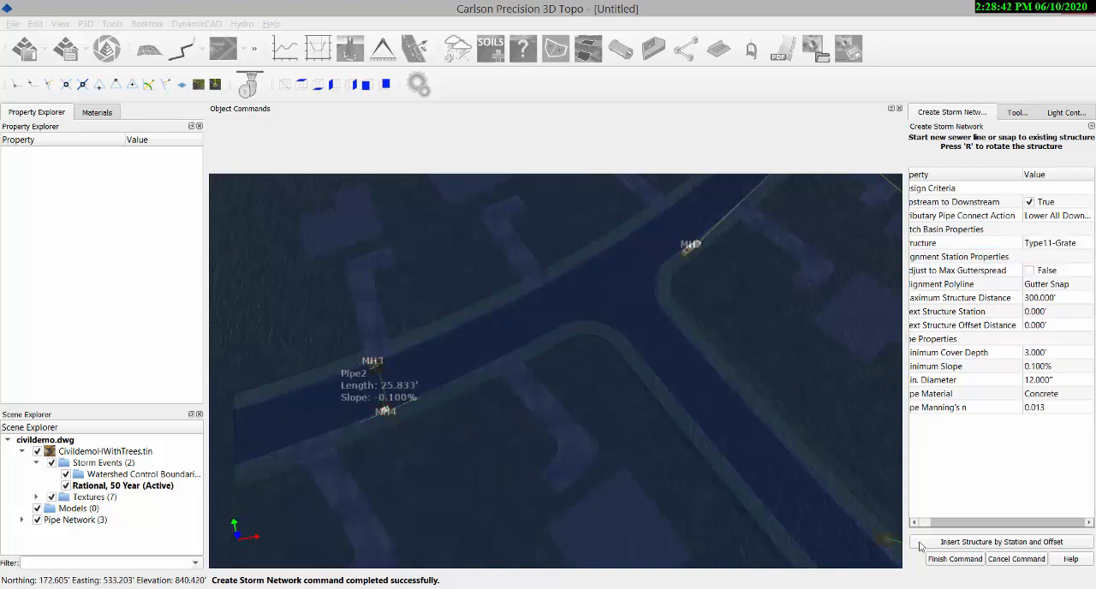
{"action": "left_click", "coordinate": [958, 564]}
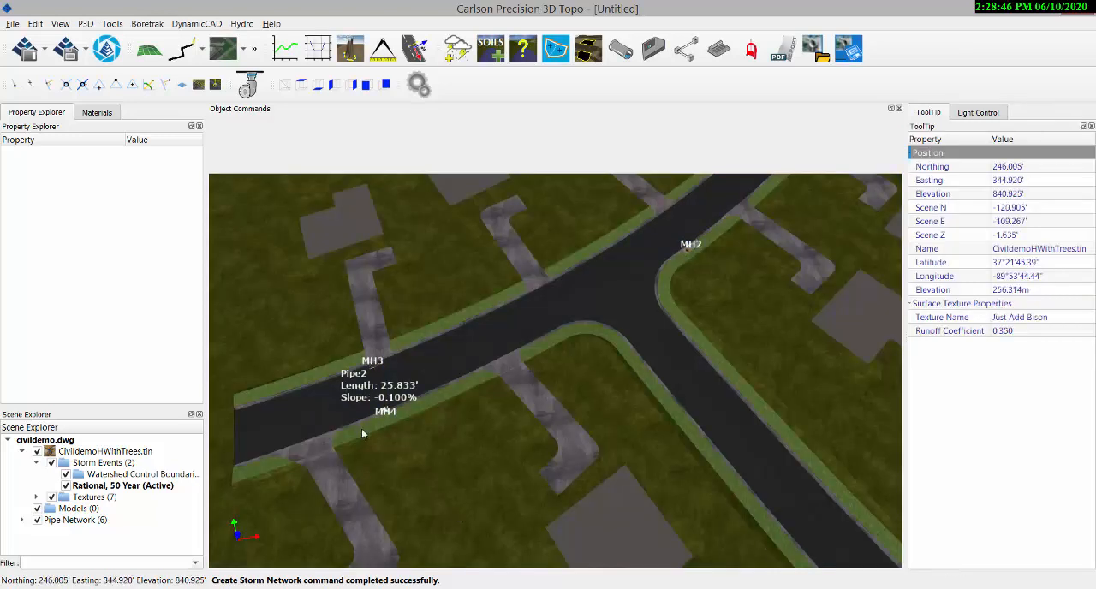
Examine the grate inlets MH3 and MH4 up close in the 3D scene, including how MH3 sits against the curb
{"action": "scroll", "coordinate": [368, 407], "scroll_direction": "up", "scroll_amount": 4}
{"action": "scroll", "coordinate": [382, 406], "scroll_direction": "up", "scroll_amount": 4}
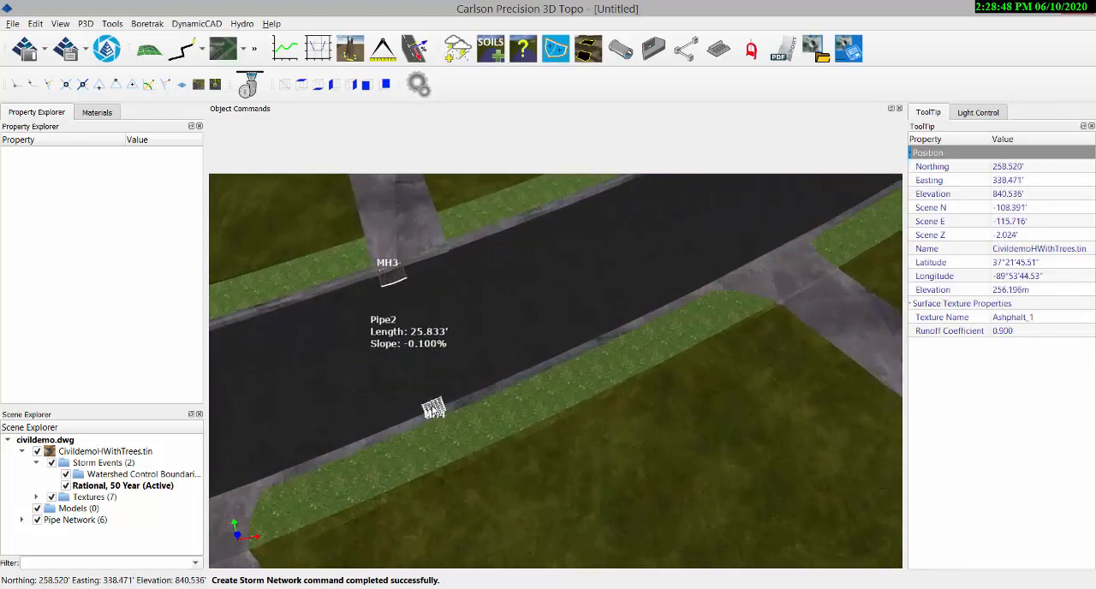
{"action": "scroll", "coordinate": [432, 415], "scroll_direction": "up", "scroll_amount": 5}
{"action": "scroll", "coordinate": [441, 414], "scroll_direction": "up", "scroll_amount": 1}
{"action": "middle_click_drag", "start_coordinate": [430, 363], "coordinate": [475, 425]}
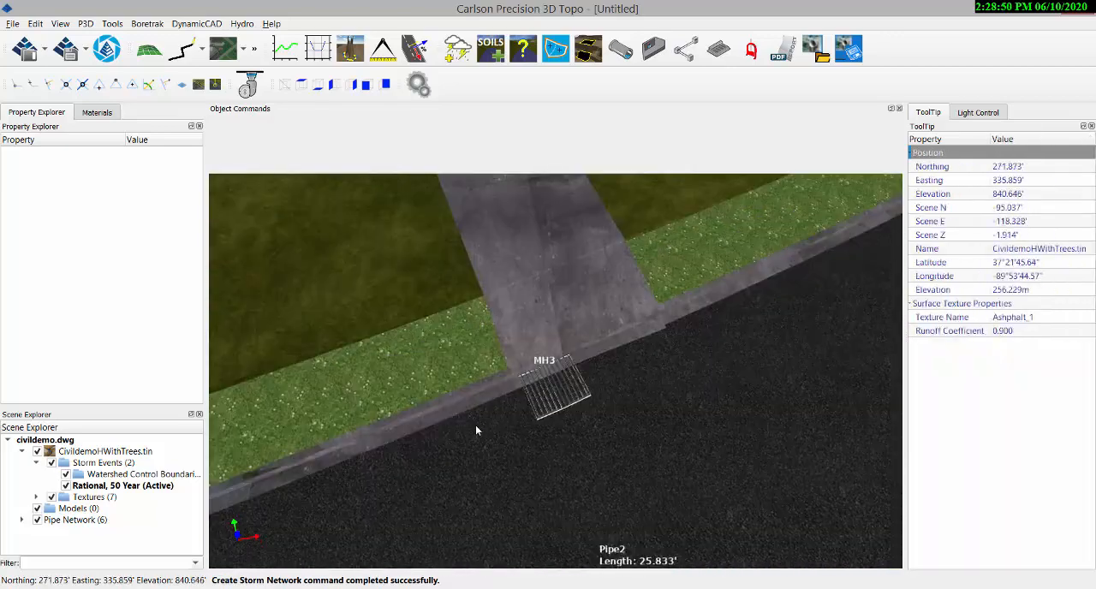
{"action": "scroll", "coordinate": [558, 398], "scroll_direction": "up", "scroll_amount": 4}
{"action": "scroll", "coordinate": [561, 400], "scroll_direction": "up", "scroll_amount": 2}
{"action": "left_click_drag", "start_coordinate": [495, 496], "coordinate": [595, 411]}
{"action": "left_click_drag", "start_coordinate": [639, 494], "coordinate": [513, 562]}
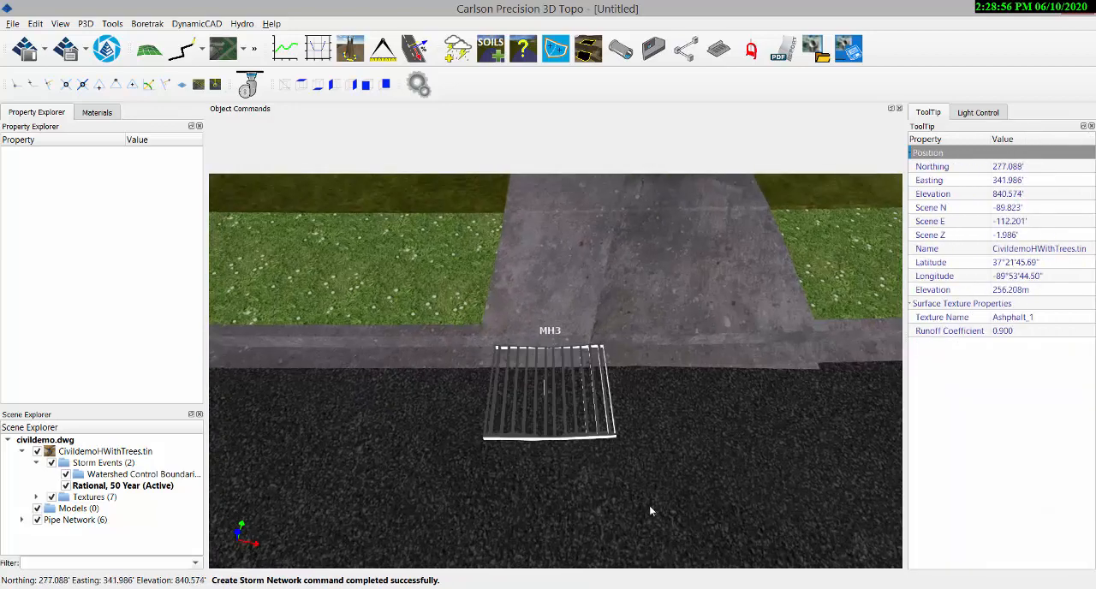
Switch to Carlson Hydrology and examine the grate symbols of MH3 and MH4 in the model space plan
{"action": "key", "text": "alt+Tab"}
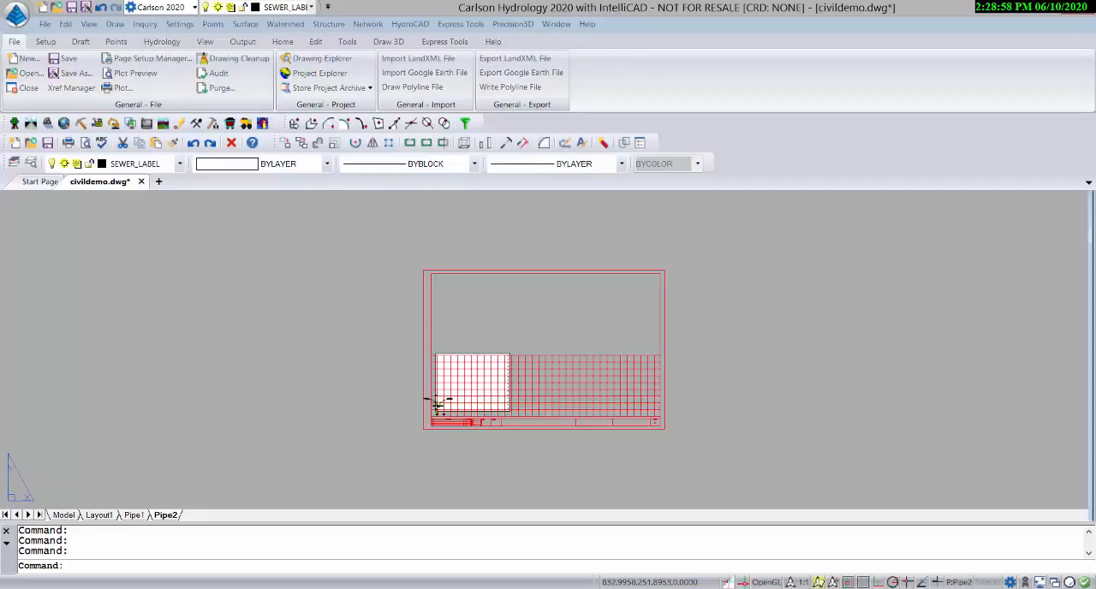
{"action": "left_click", "coordinate": [64, 515]}
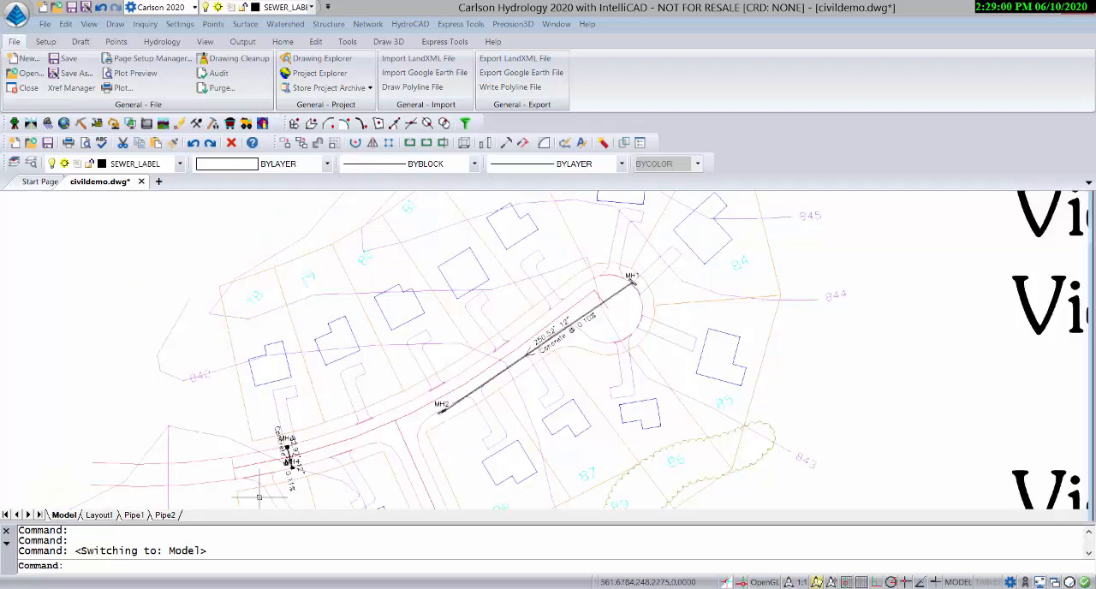
{"action": "scroll", "coordinate": [342, 441], "scroll_direction": "up", "scroll_amount": 5}
{"action": "scroll", "coordinate": [365, 441], "scroll_direction": "up", "scroll_amount": 1}
{"action": "middle_click_drag", "start_coordinate": [362, 458], "coordinate": [392, 205]}
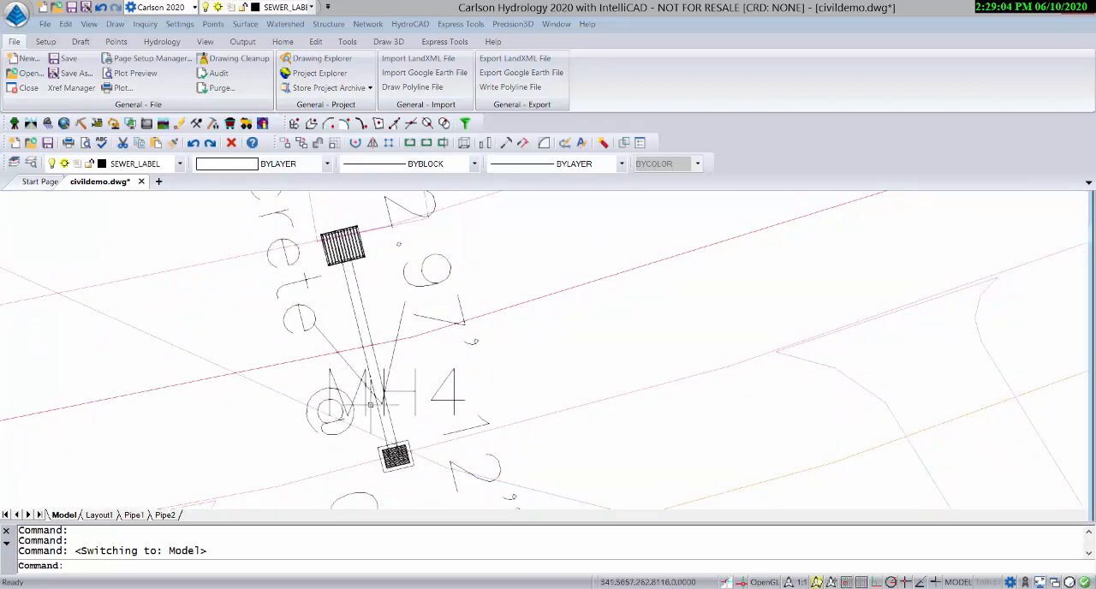
{"action": "scroll", "coordinate": [396, 453], "scroll_direction": "up", "scroll_amount": 3}
{"action": "scroll", "coordinate": [413, 448], "scroll_direction": "down", "scroll_amount": 5}
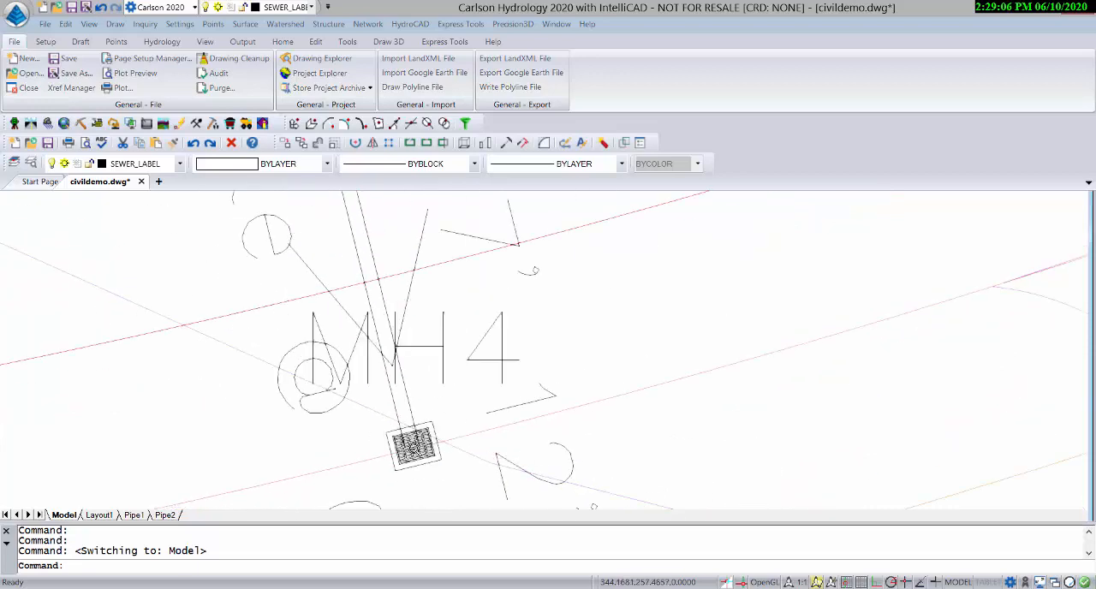
{"action": "scroll", "coordinate": [622, 370], "scroll_direction": "down", "scroll_amount": 2}
{"action": "scroll", "coordinate": [622, 372], "scroll_direction": "down", "scroll_amount": 3}
{"action": "middle_click_drag", "start_coordinate": [683, 358], "coordinate": [555, 406]}
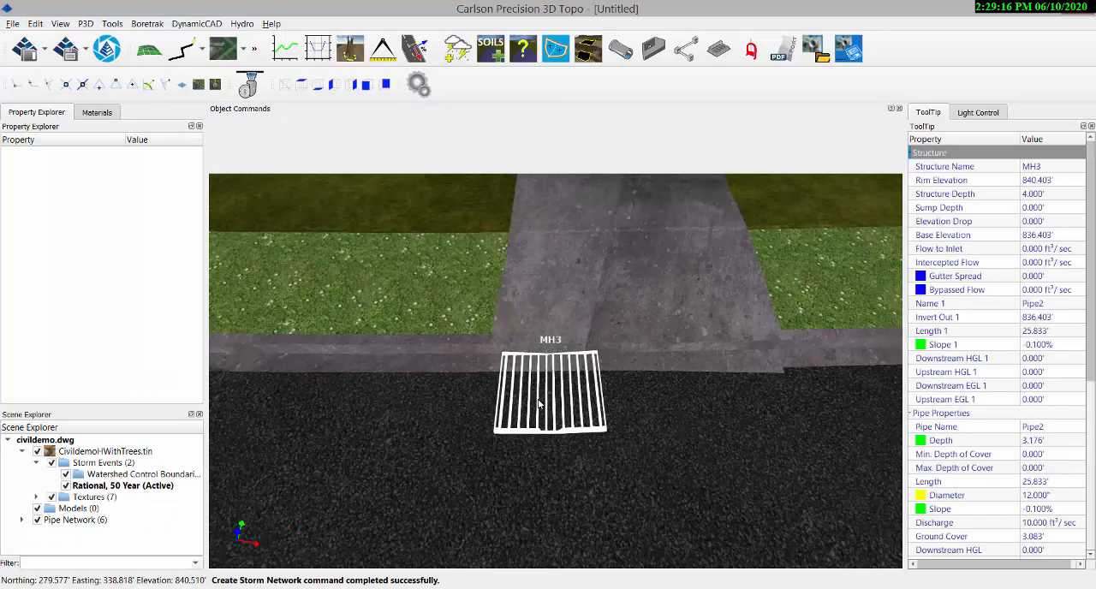
Connect the existing inlets MH2 and MH3 with a new concrete pipe and finish the storm network
{"action": "scroll", "coordinate": [539, 404], "scroll_direction": "down", "scroll_amount": 5}
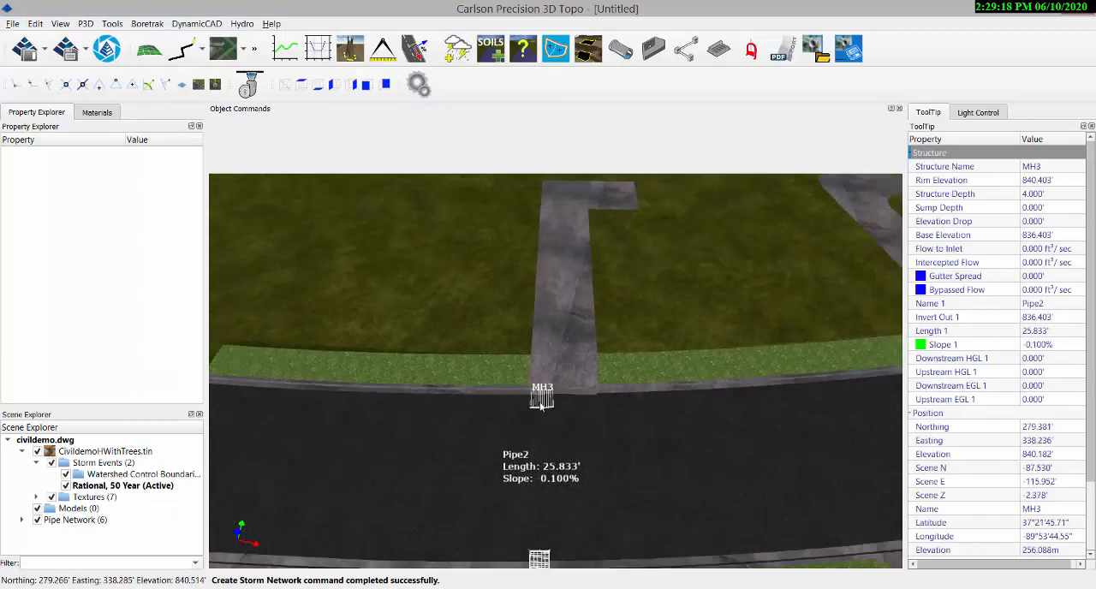
{"action": "scroll", "coordinate": [540, 405], "scroll_direction": "down", "scroll_amount": 3}
{"action": "left_click_drag", "start_coordinate": [728, 430], "coordinate": [648, 429]}
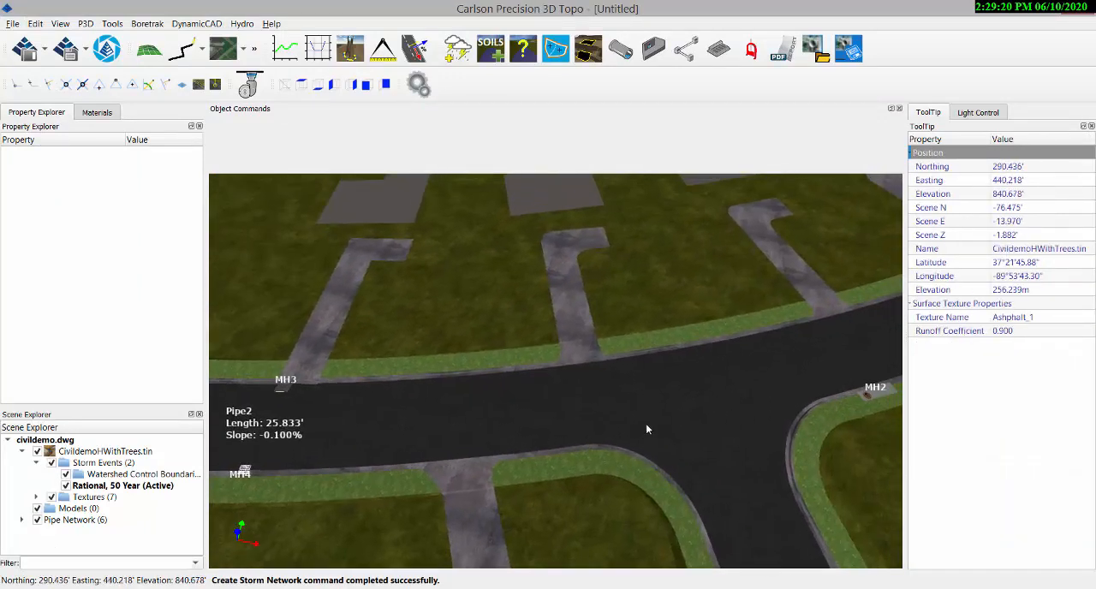
{"action": "scroll", "coordinate": [648, 430], "scroll_direction": "down", "scroll_amount": 2}
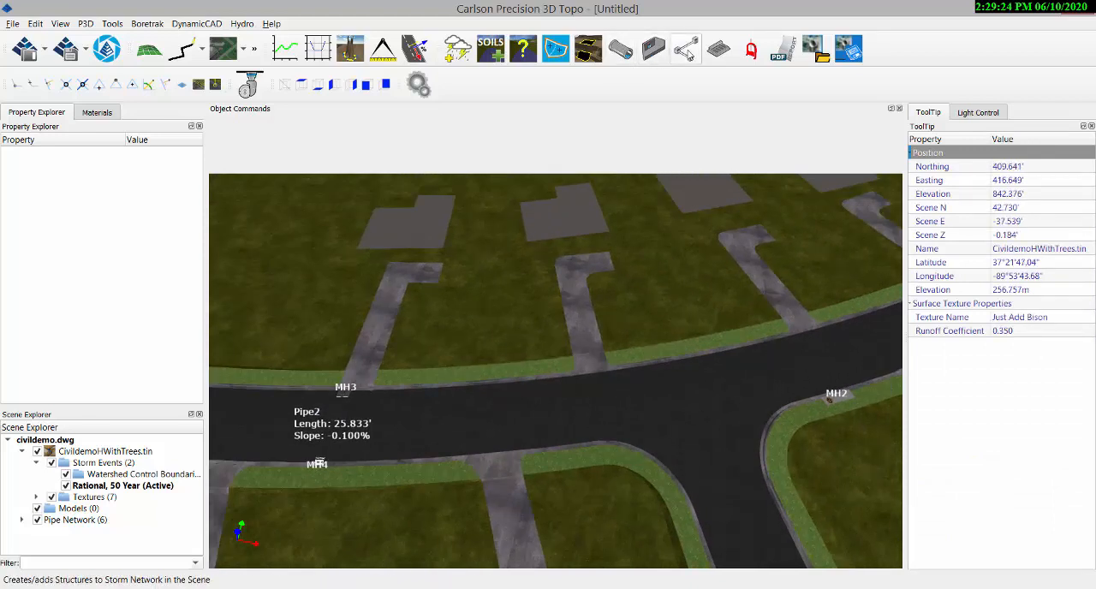
{"action": "left_click", "coordinate": [686, 48]}
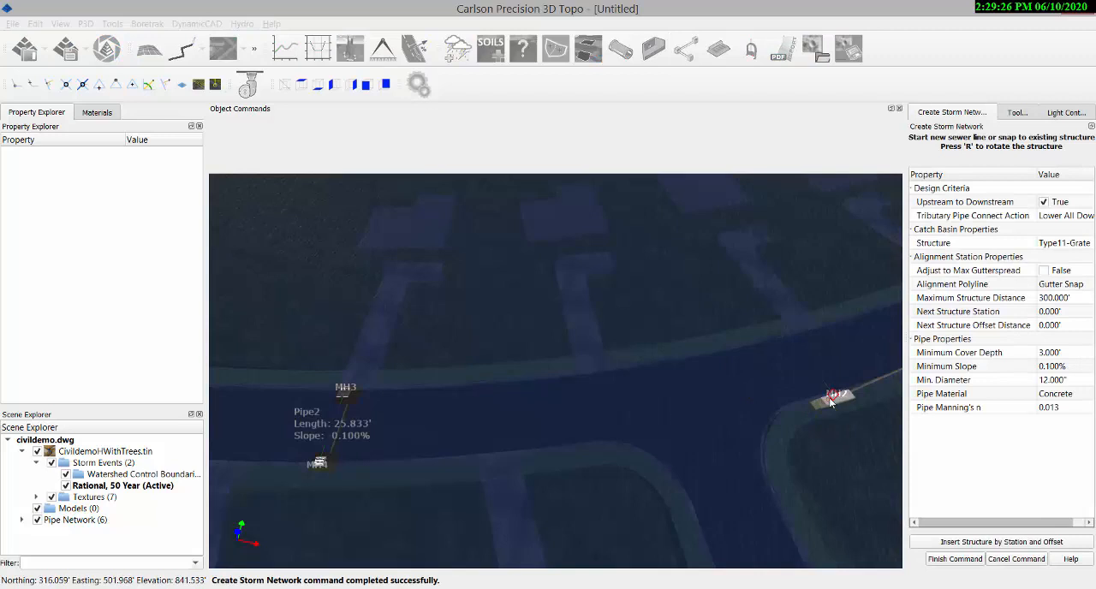
{"action": "left_click", "coordinate": [344, 393]}
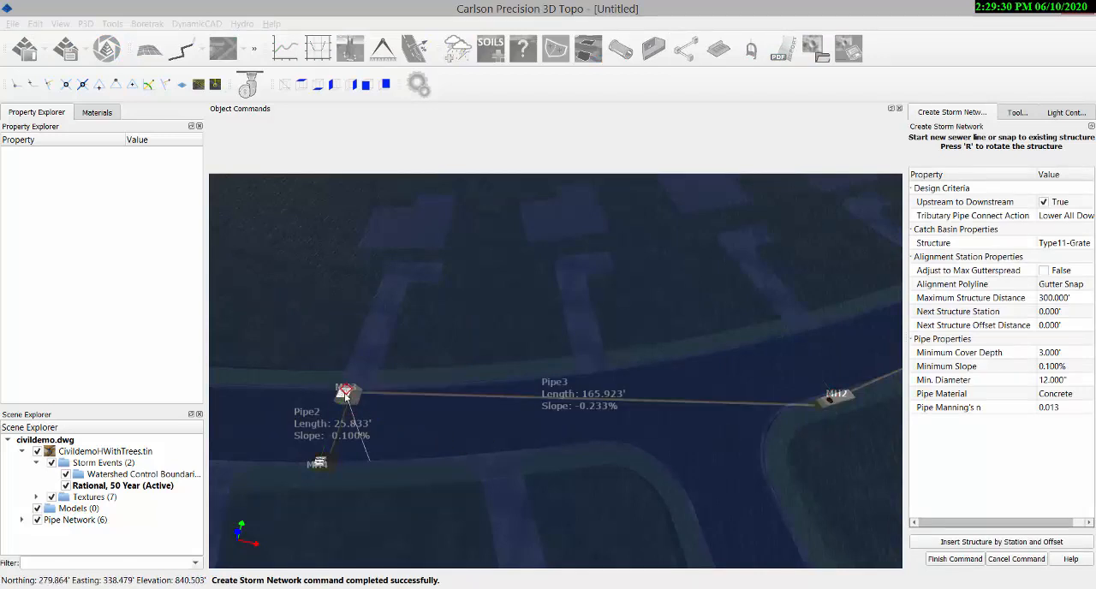
{"action": "left_click", "coordinate": [954, 559]}
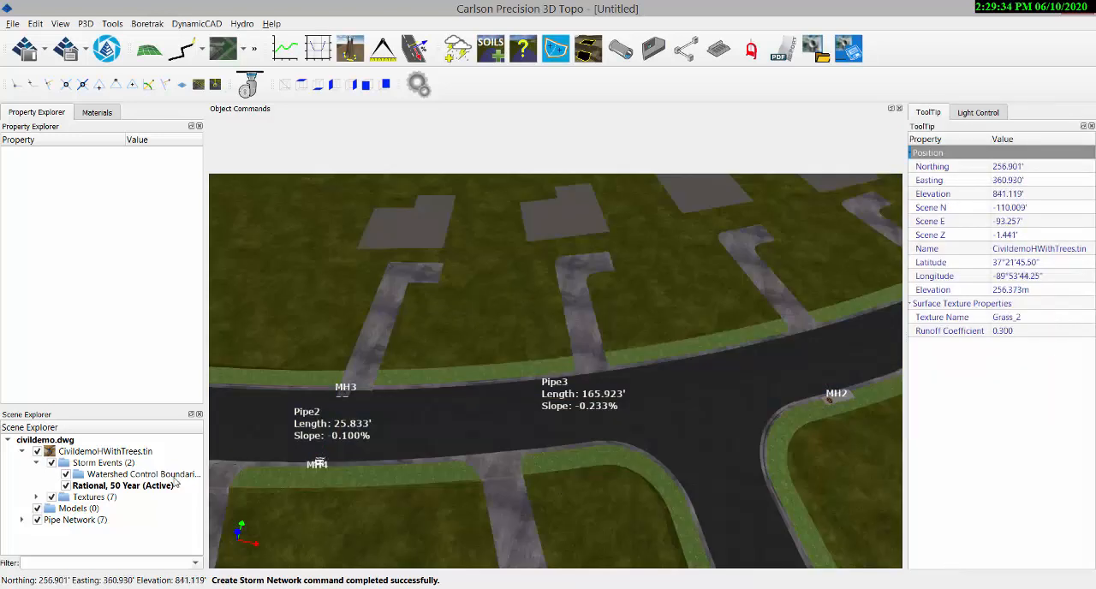
Set the material of Pipe3, between MH2 and MH3, to PVC
{"action": "left_click", "coordinate": [24, 519]}
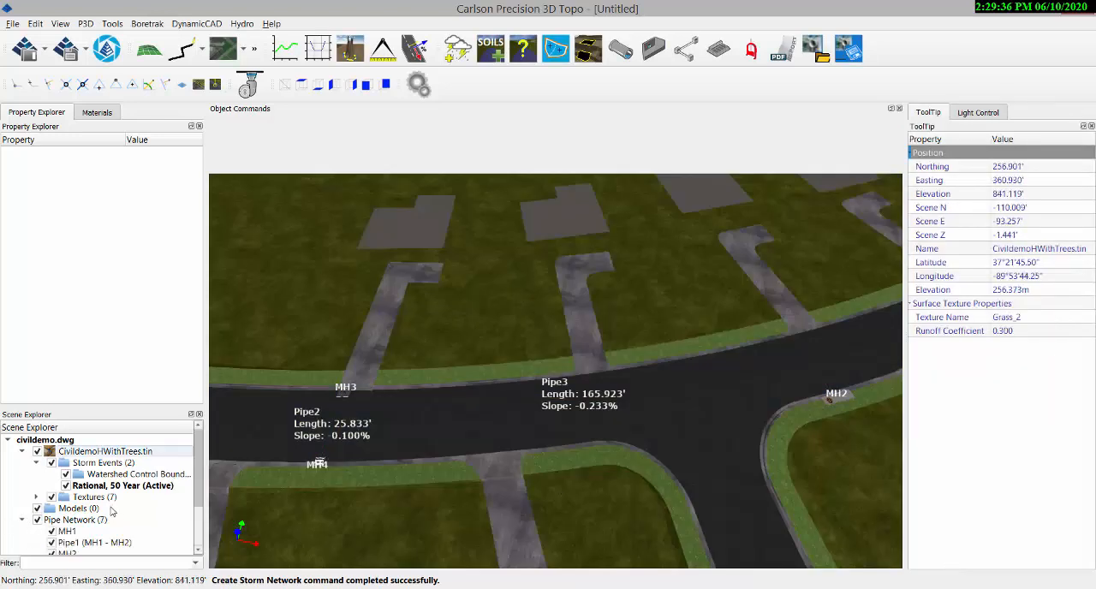
{"action": "left_click_drag", "start_coordinate": [198, 495], "coordinate": [192, 550]}
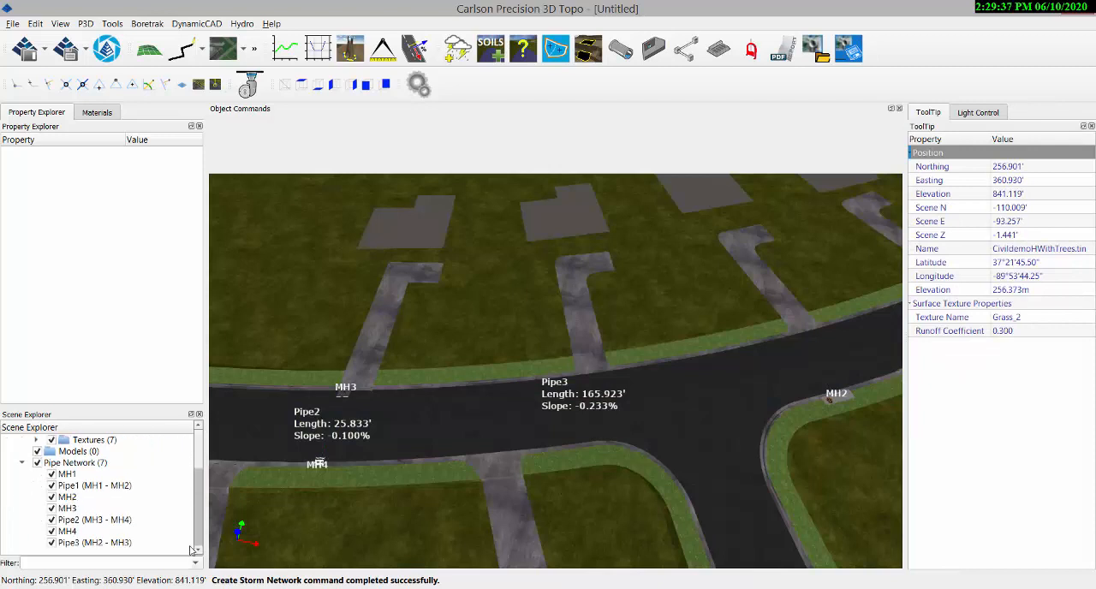
{"action": "left_click", "coordinate": [83, 542]}
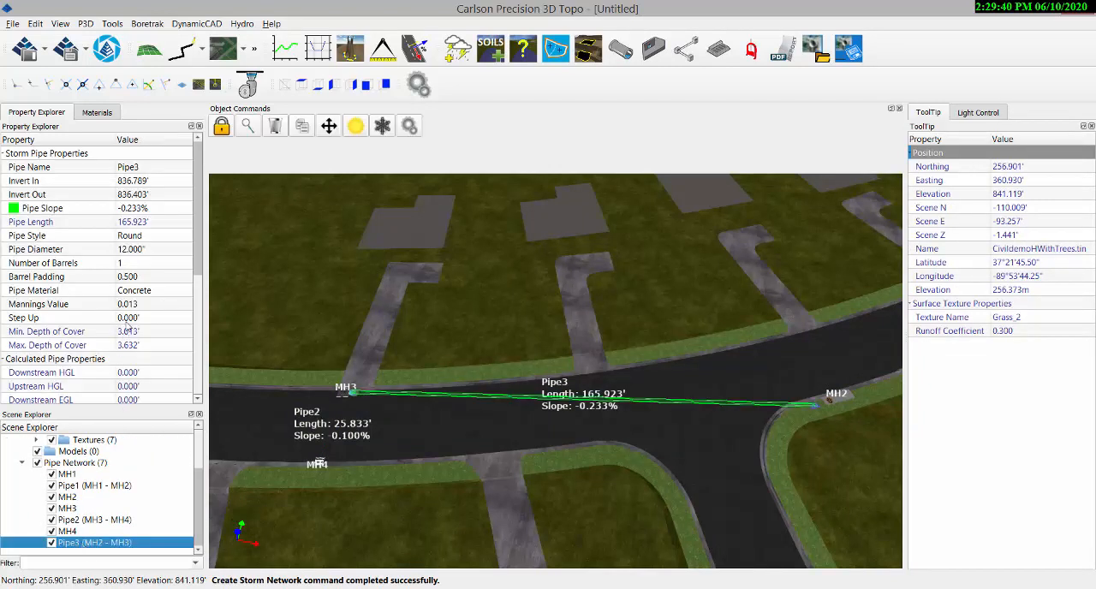
{"action": "left_click", "coordinate": [139, 291]}
{"action": "left_click", "coordinate": [176, 291]}
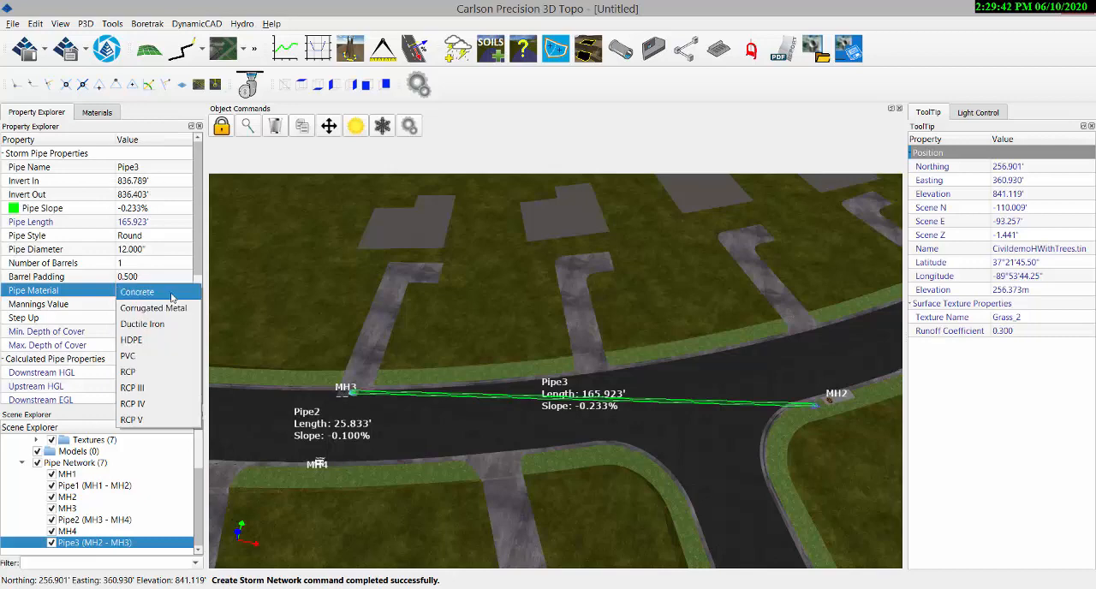
{"action": "left_click", "coordinate": [134, 356]}
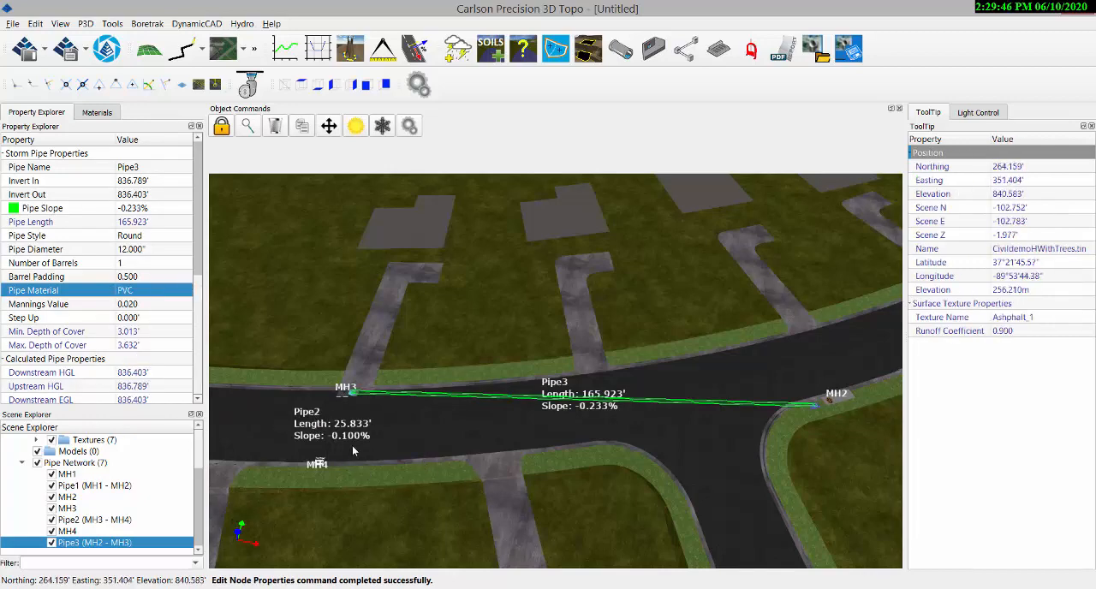
Examine the appearance of Pipe2 and Pipe3 around MH3 from below the surface, then view the whole site
{"action": "scroll", "coordinate": [352, 445], "scroll_direction": "up", "scroll_amount": 5}
{"action": "scroll", "coordinate": [371, 398], "scroll_direction": "up", "scroll_amount": 3}
{"action": "middle_click_drag", "start_coordinate": [396, 440], "coordinate": [493, 335]}
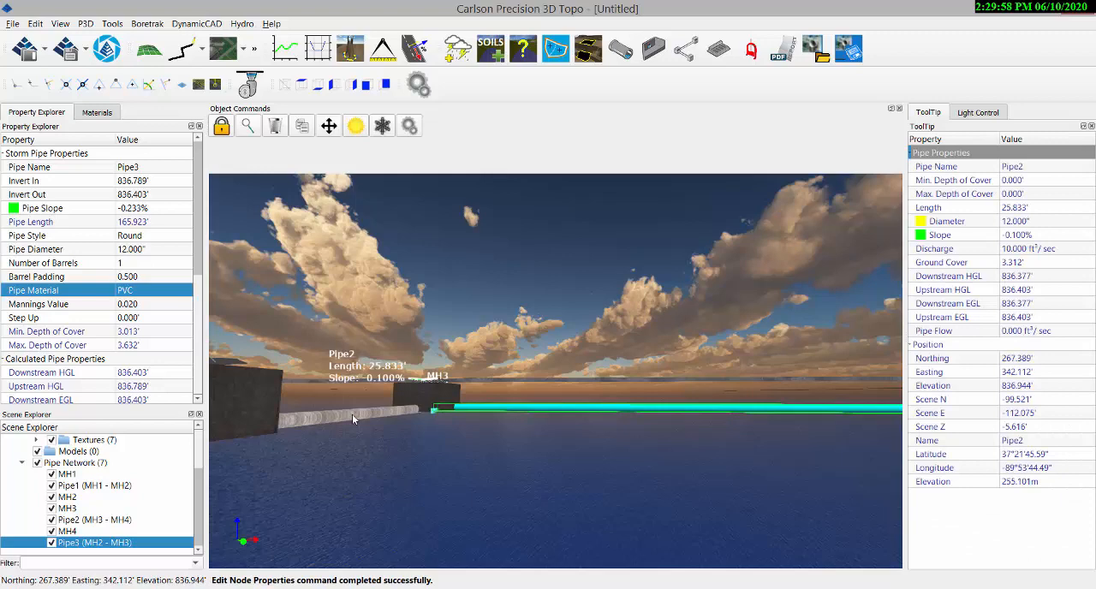
{"action": "middle_click_drag", "start_coordinate": [390, 475], "coordinate": [391, 504]}
{"action": "middle_click_drag", "start_coordinate": [495, 291], "coordinate": [479, 467]}
{"action": "scroll", "coordinate": [479, 467], "scroll_direction": "down", "scroll_amount": 10}
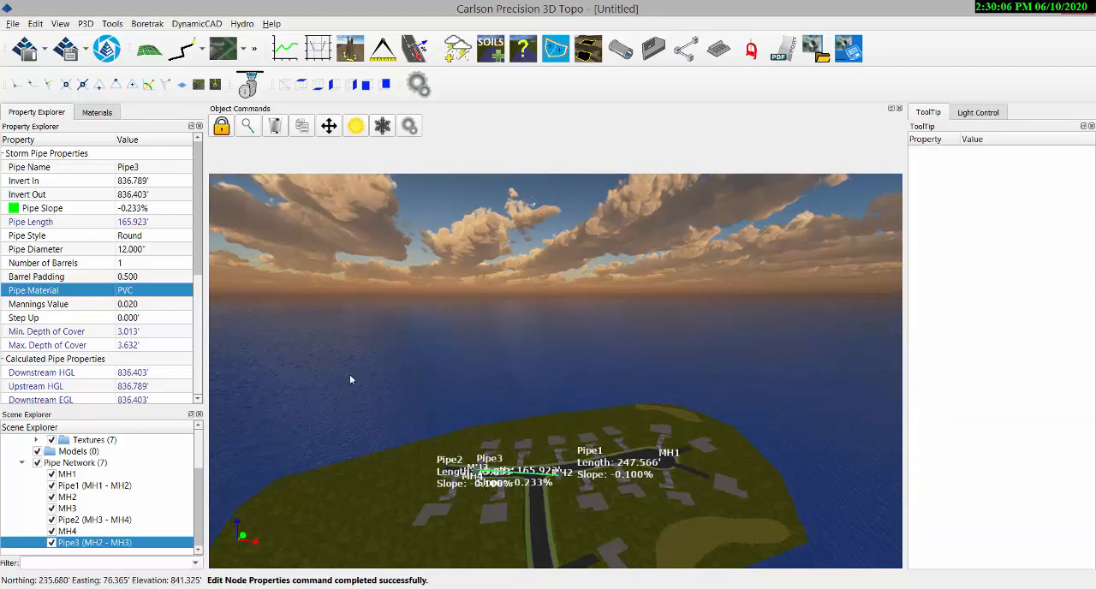
Select the entire pipe network in the scene
{"action": "left_click", "coordinate": [67, 463]}
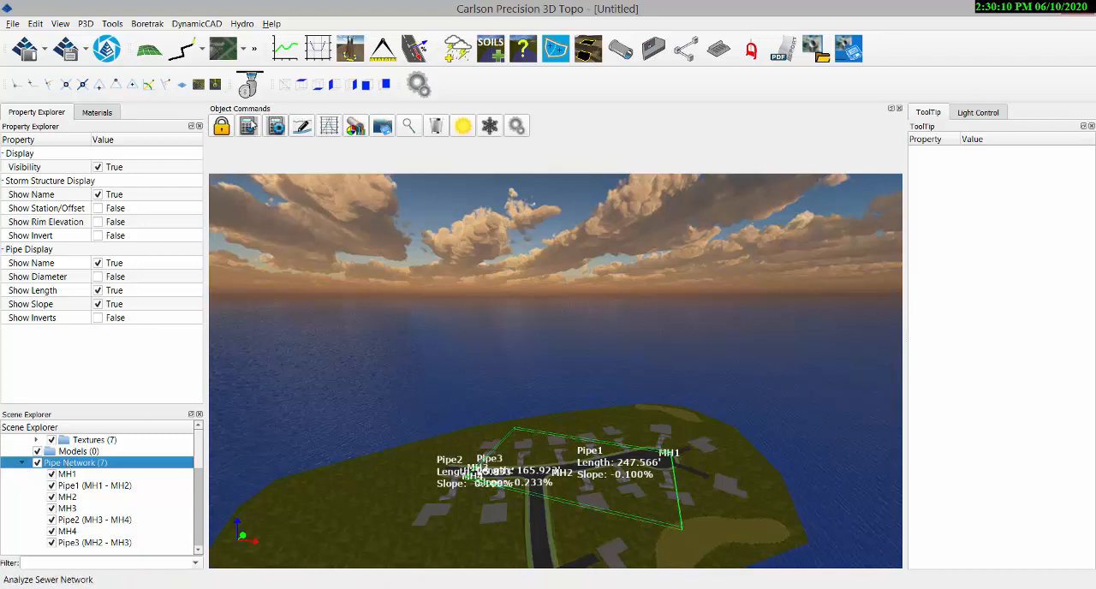